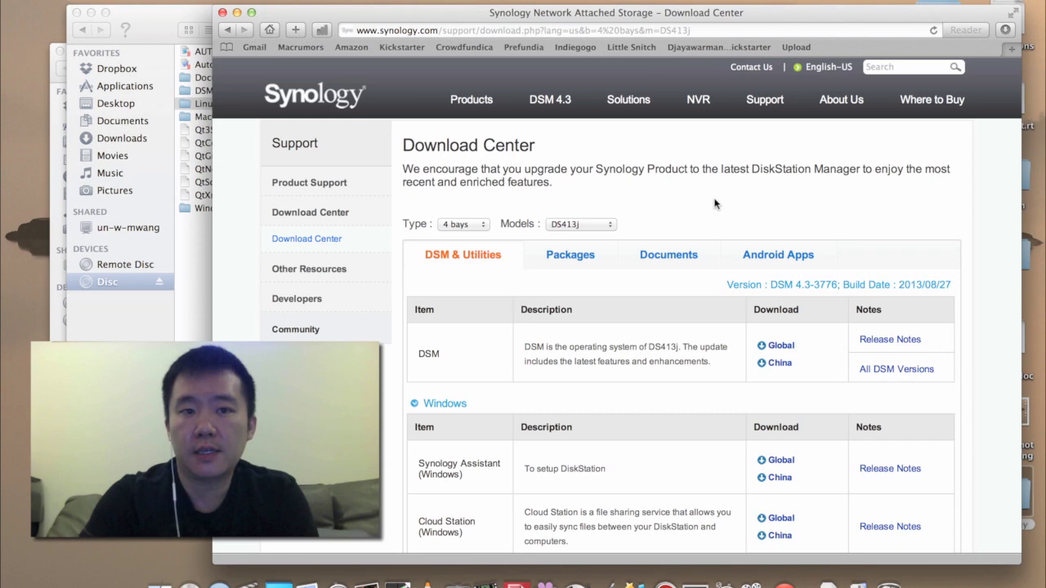
# Browse the installation disc's MacOSX, Windows and Document folders in Finder's column view
pyautogui.click(192, 245)
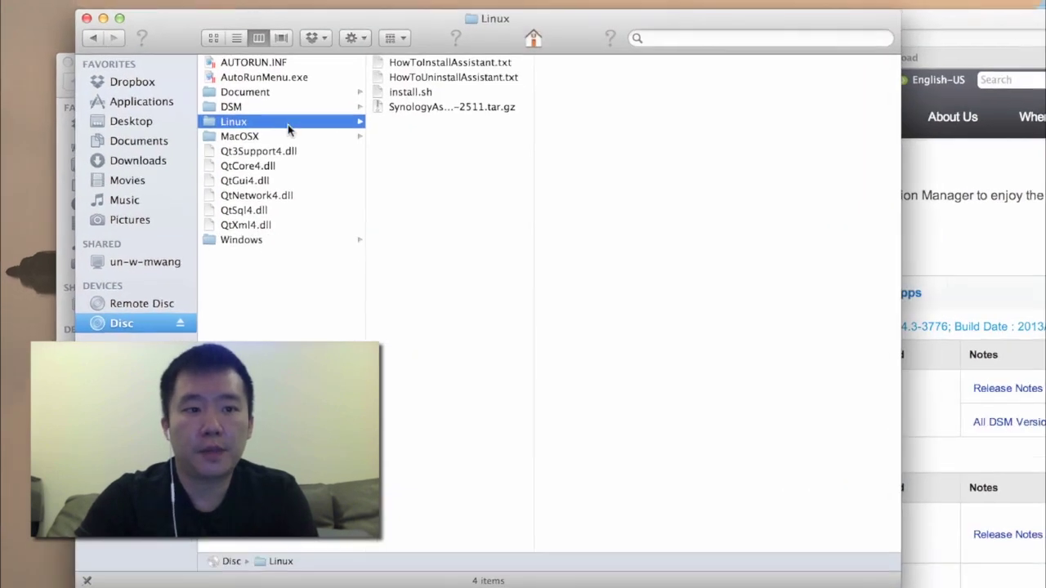
pyautogui.click(249, 116)
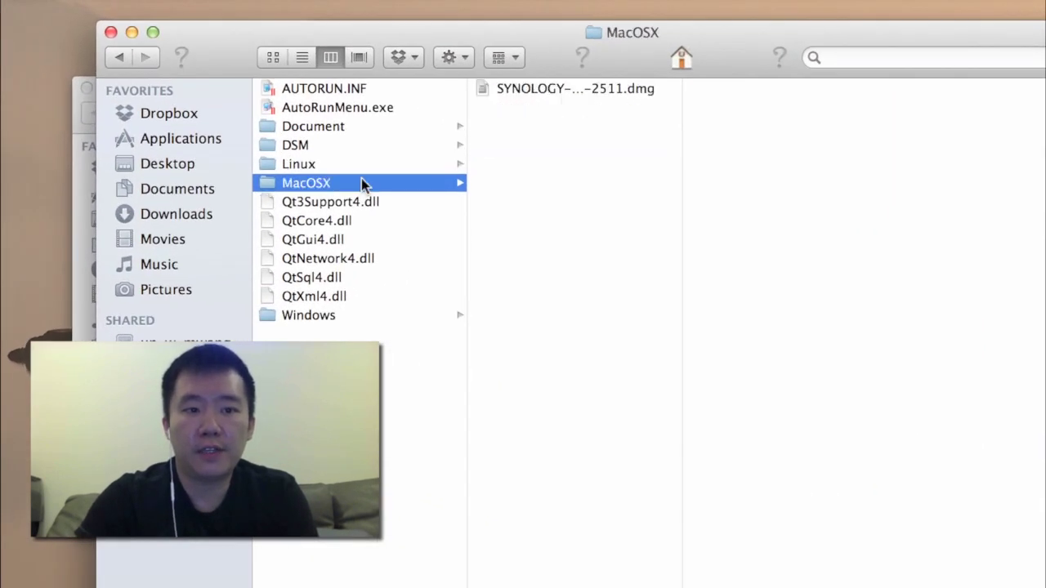
pyautogui.click(351, 316)
pyautogui.click(361, 127)
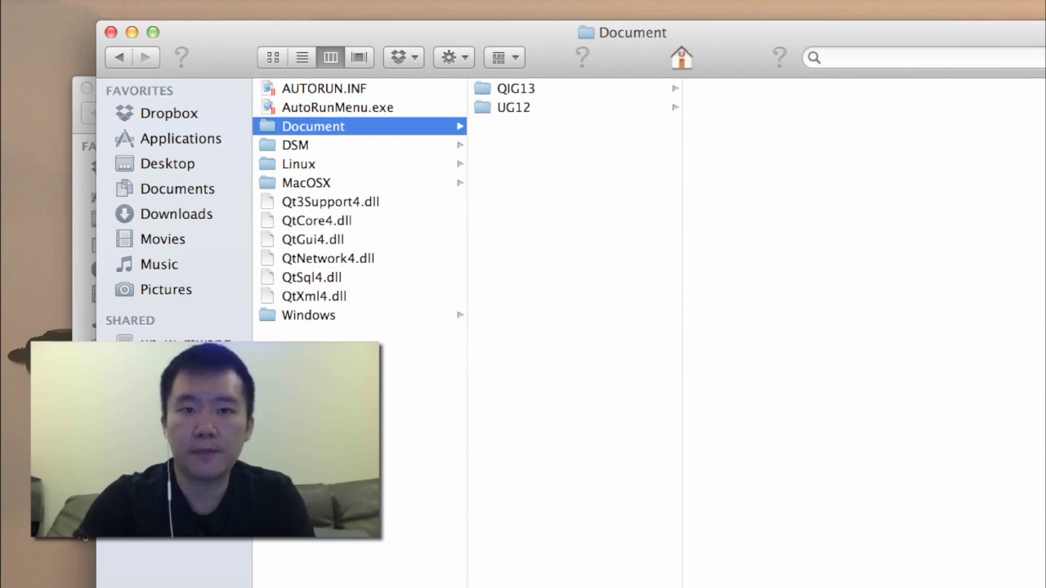
# Bring Safari's DS413j download page forward and highlight the DSM 4.3-3776 entry
pyautogui.press('super+Tab')
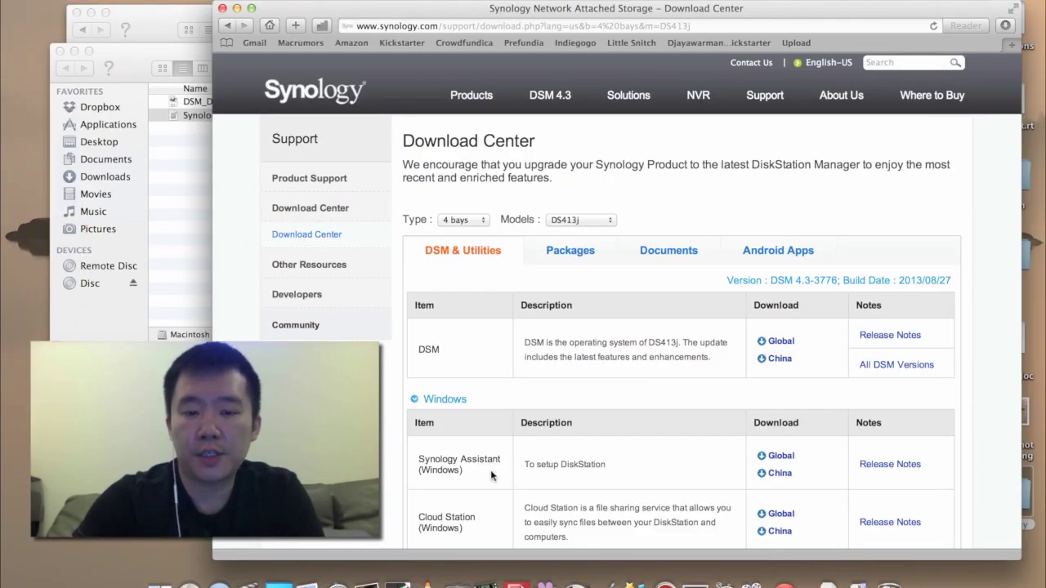
pyautogui.doubleClick(429, 350)
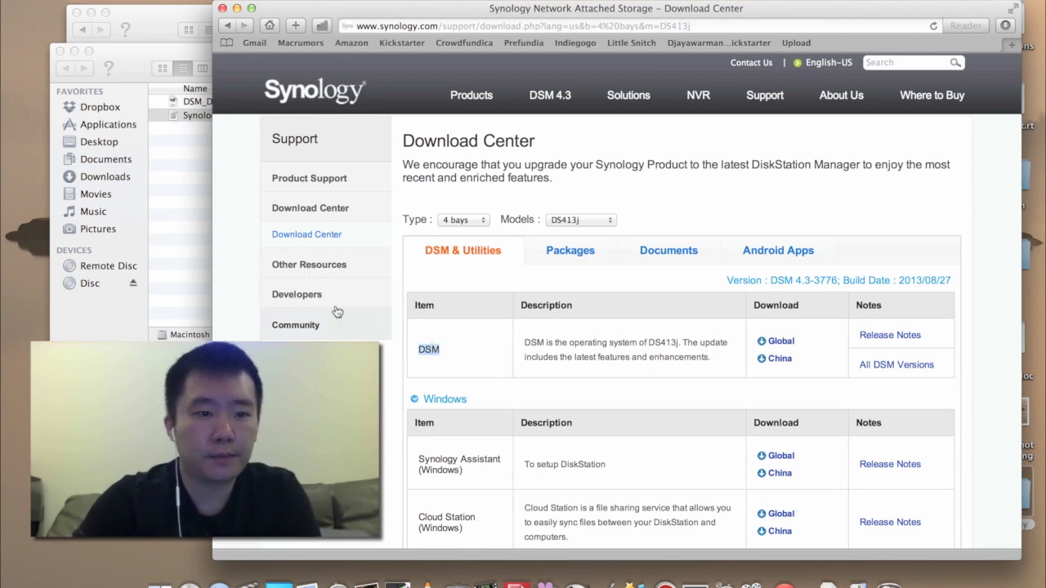
# Mount the Synology-Assistant-4.3-4206 image and launch Synology Assistant, approving the security warning
pyautogui.click(90, 310)
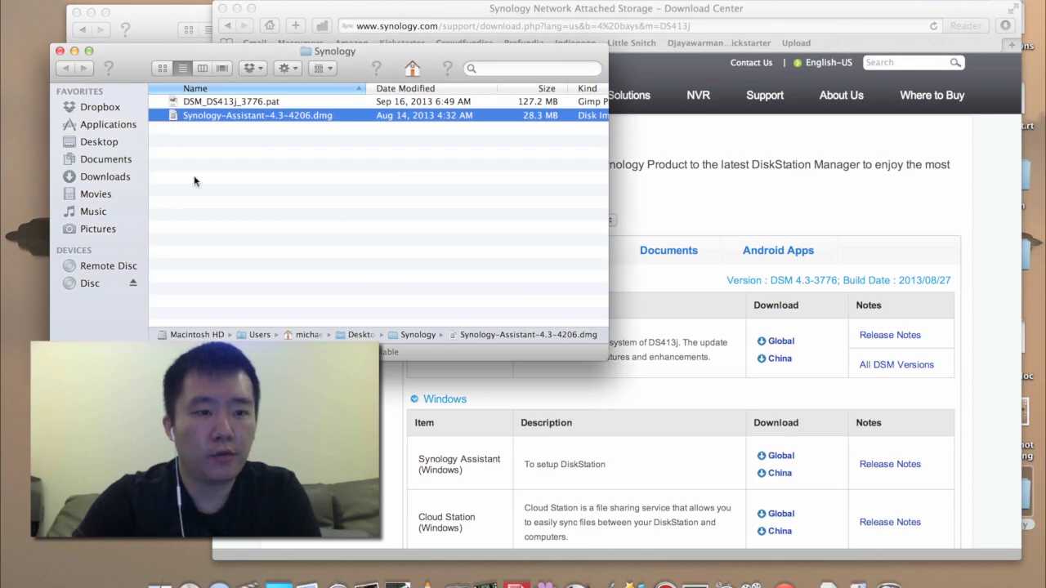
pyautogui.click(199, 160)
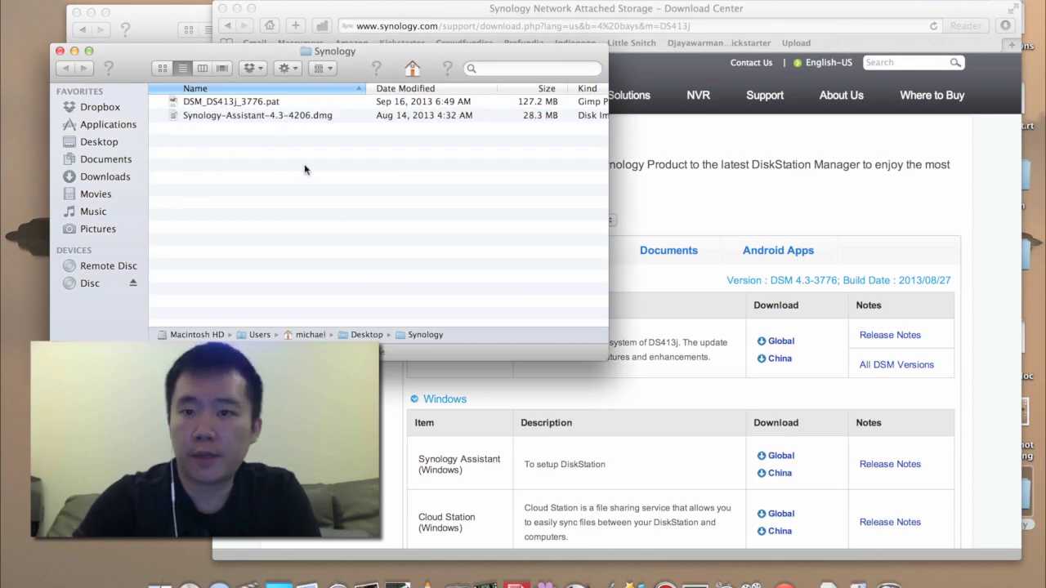
pyautogui.click(222, 119)
pyautogui.doubleClick(222, 119)
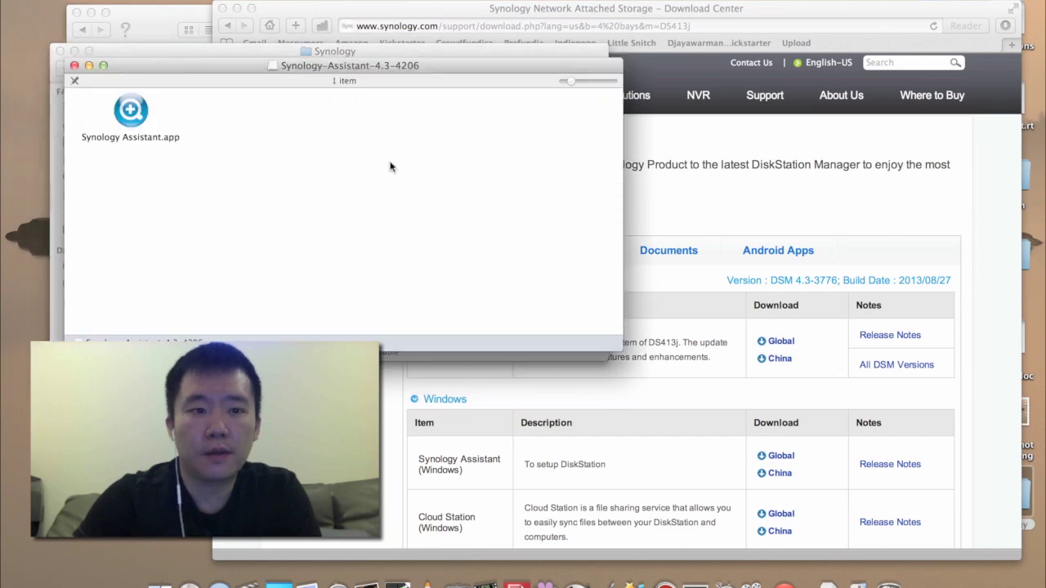
pyautogui.doubleClick(127, 103)
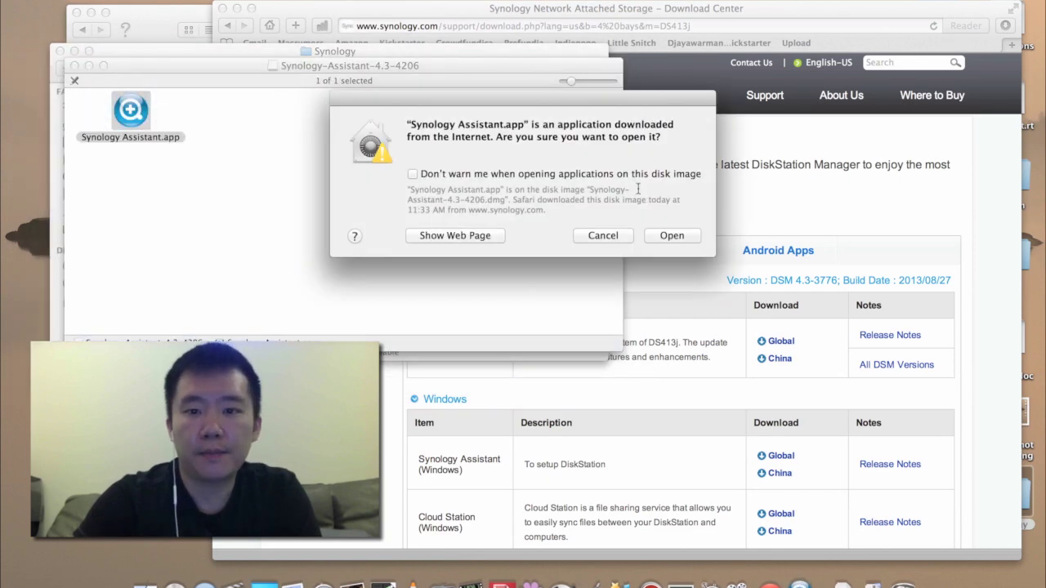
pyautogui.click(677, 238)
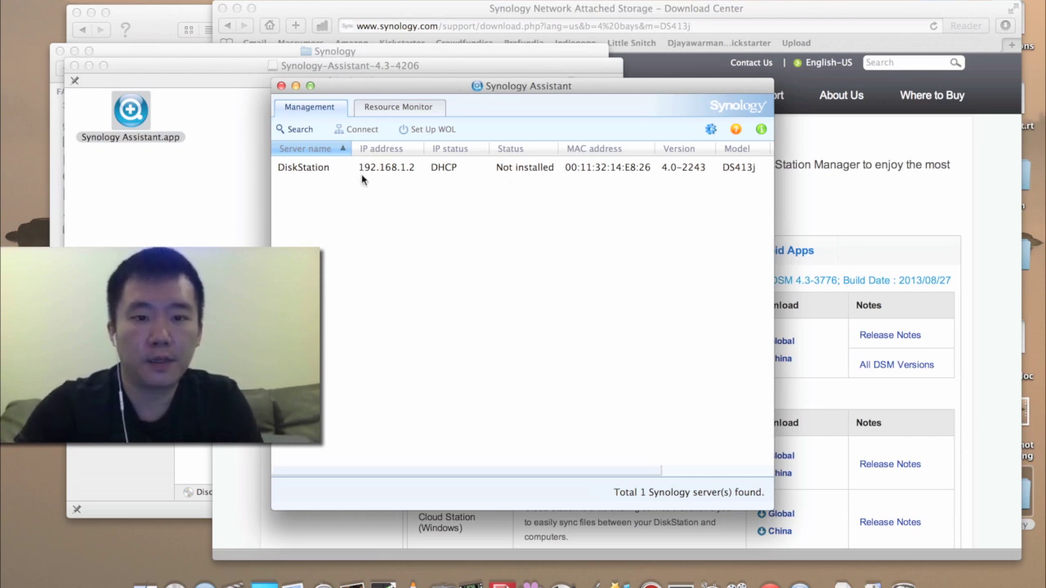
# Connect to the uninstalled DiskStation at 192.168.1.2 from Synology Assistant
pyautogui.click(324, 169)
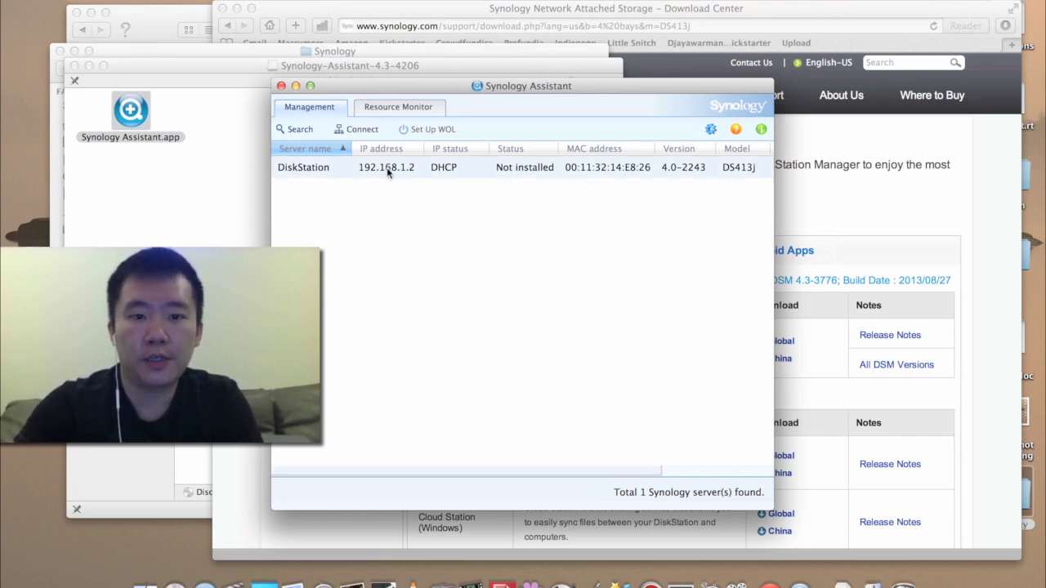
pyautogui.click(357, 129)
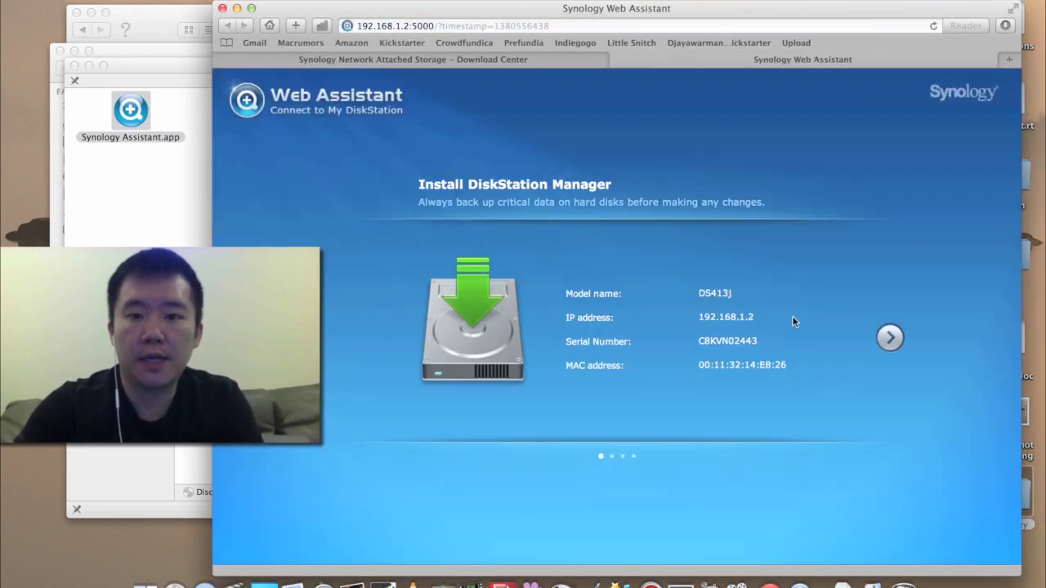
# Choose DSM_DS413j_3776.pat from Desktop > Synology as the DSM installation file
pyautogui.click(892, 340)
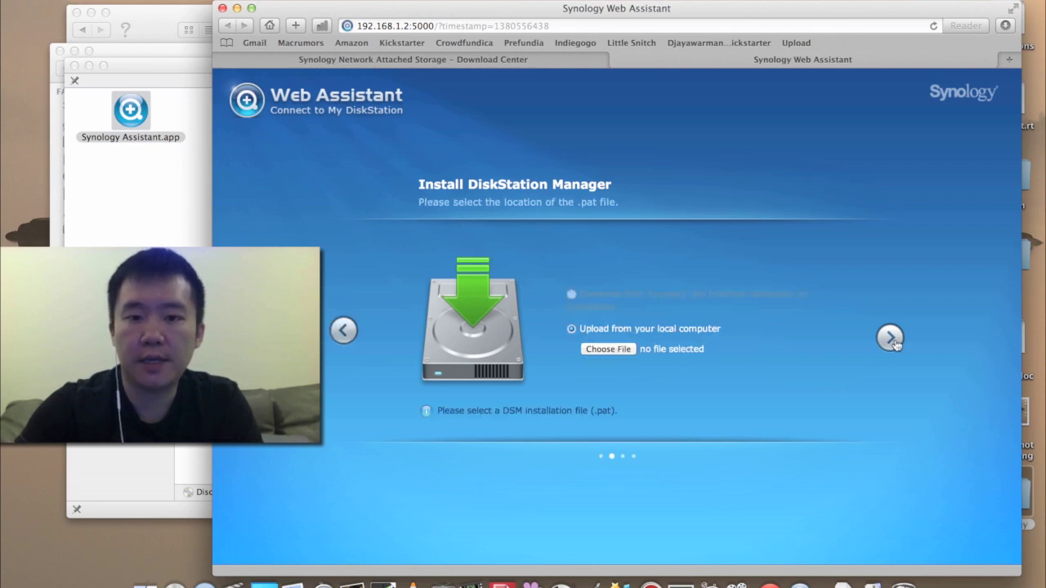
pyautogui.click(606, 349)
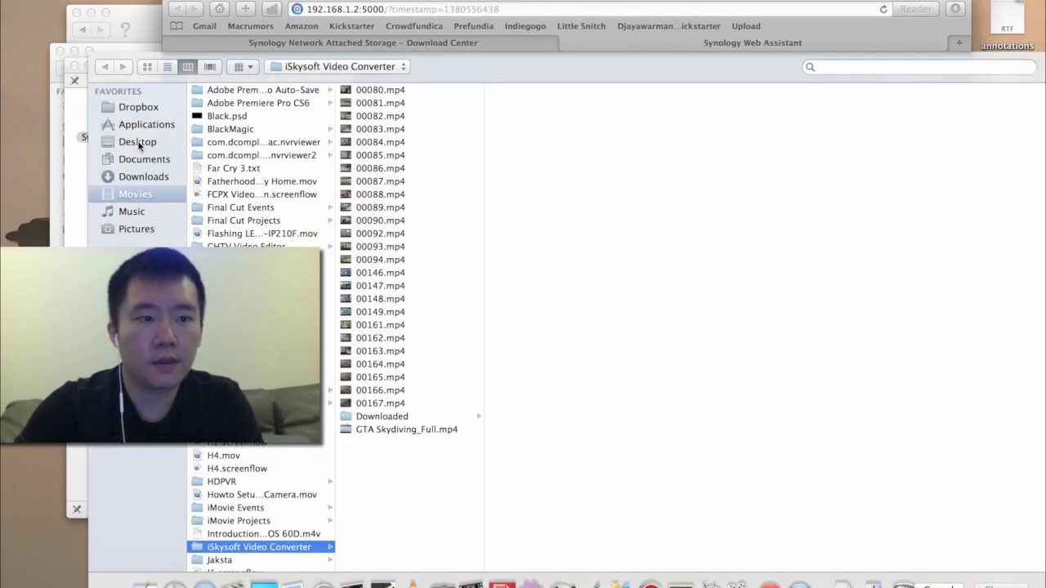
pyautogui.click(140, 145)
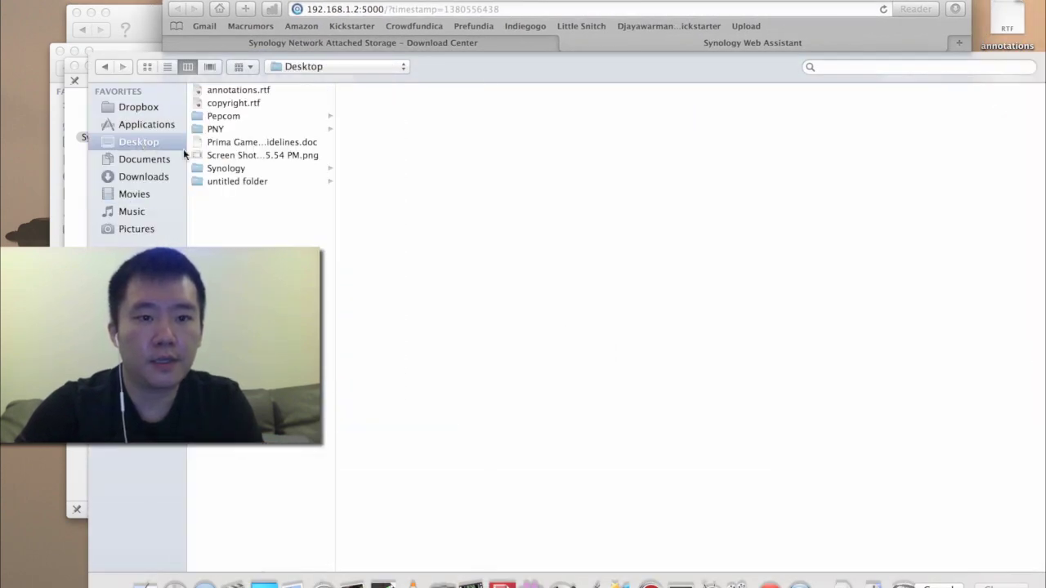
pyautogui.click(251, 169)
pyautogui.click(440, 90)
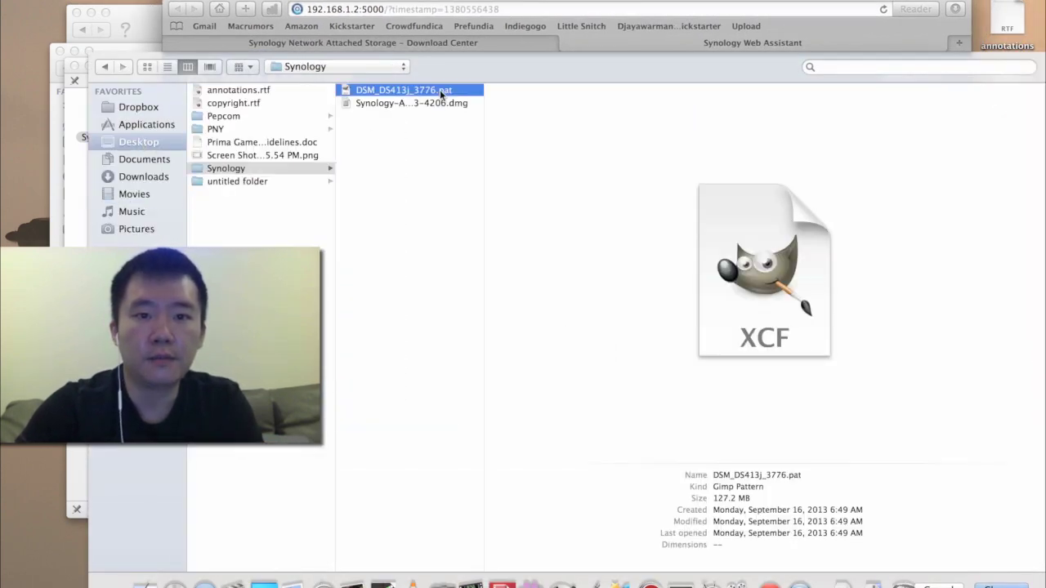
pyautogui.doubleClick(461, 91)
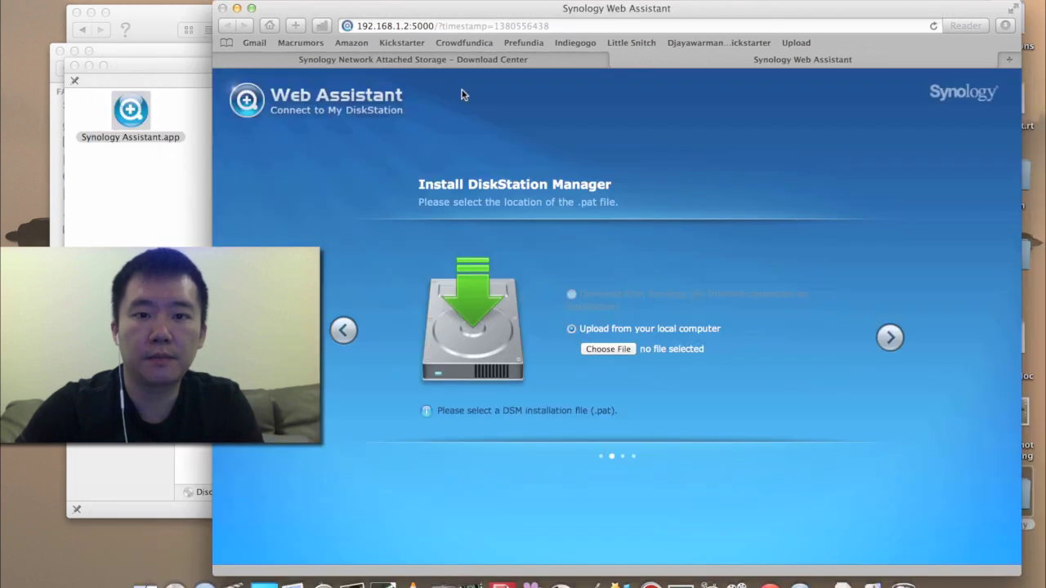
# Enter and confirm the new administrator password on the server information step
pyautogui.click(889, 338)
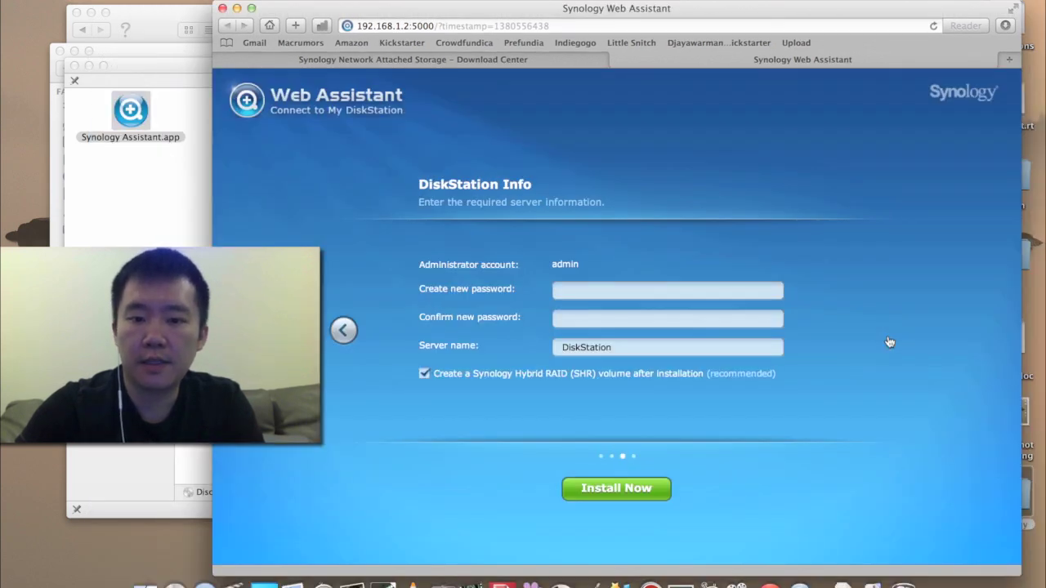
pyautogui.click(612, 294)
pyautogui.write('************')
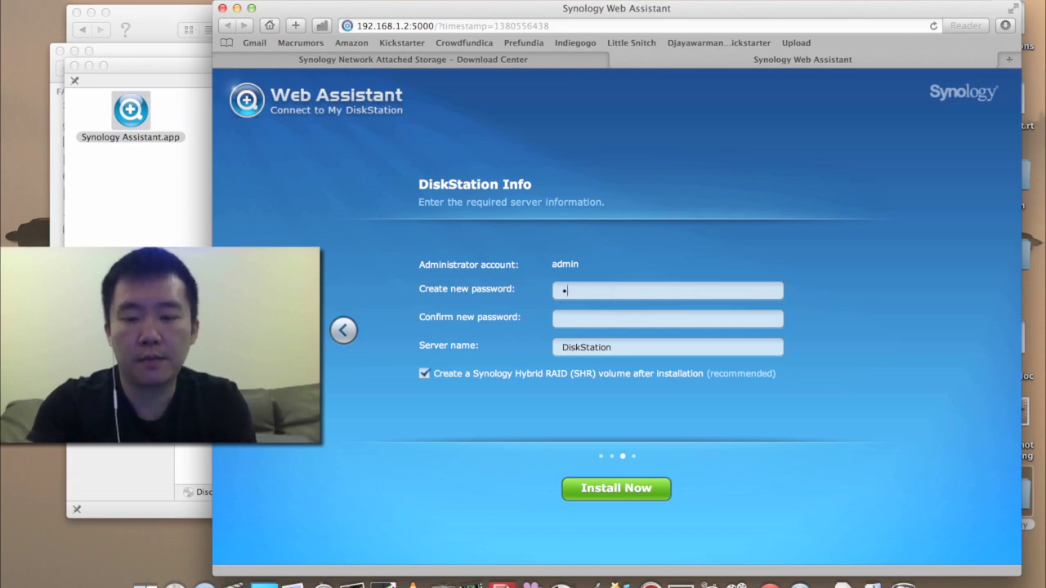
pyautogui.press('Tab')
pyautogui.write('************')
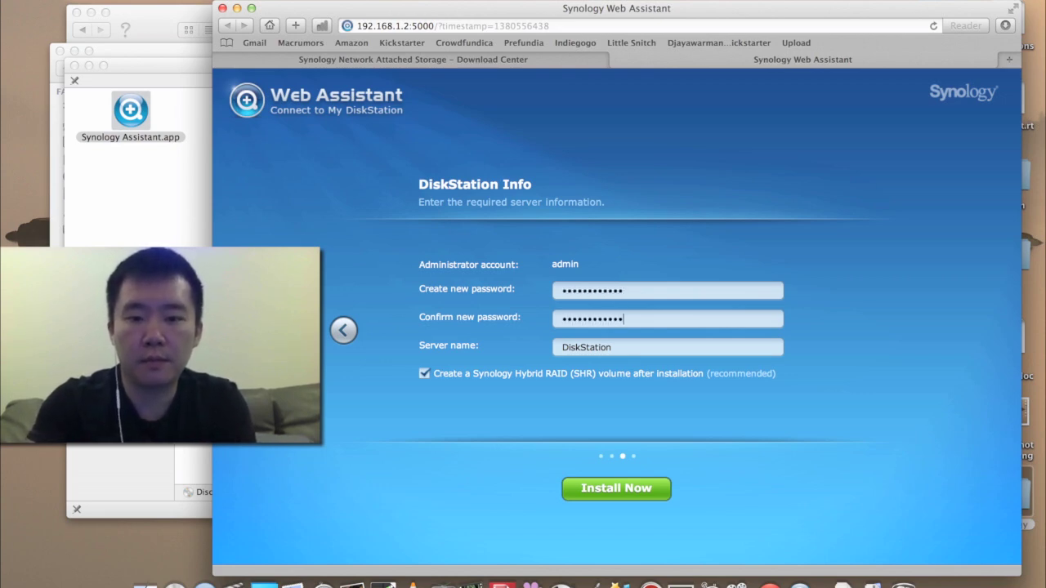
# Rename the server to DiskStation413j and start installing DSM
pyautogui.click(637, 348)
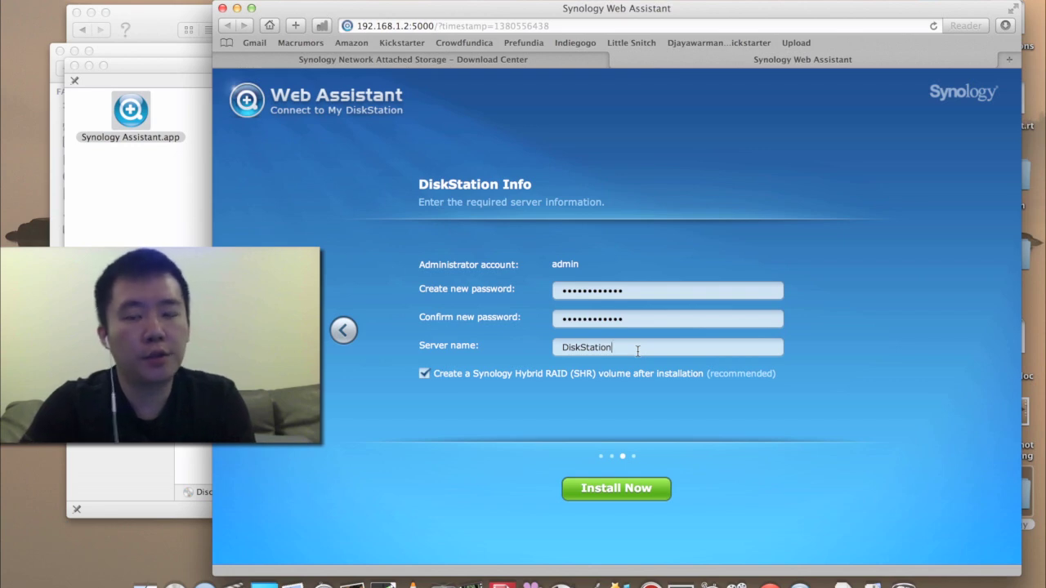
pyautogui.write('413j')
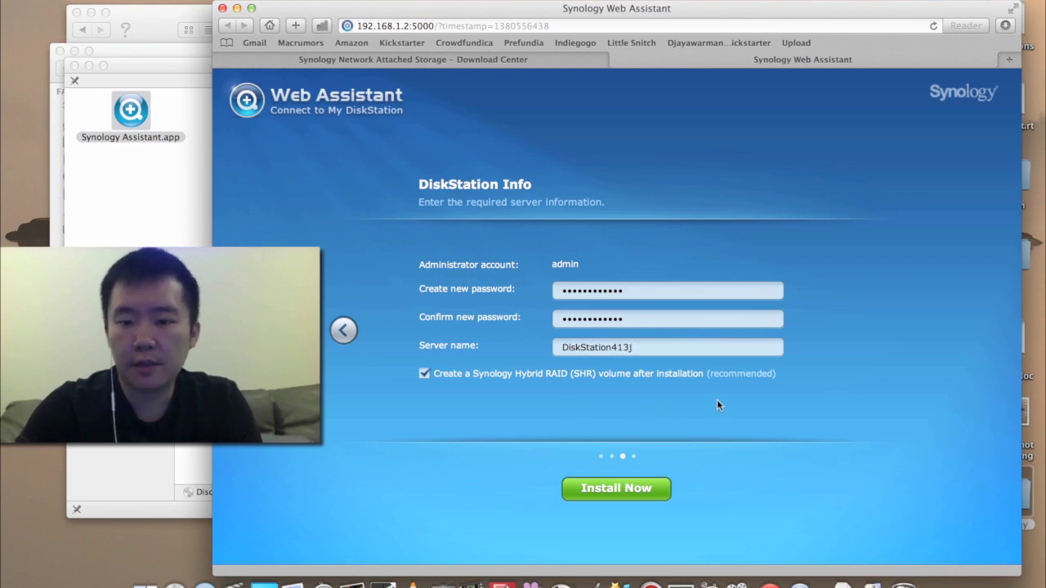
pyautogui.click(639, 490)
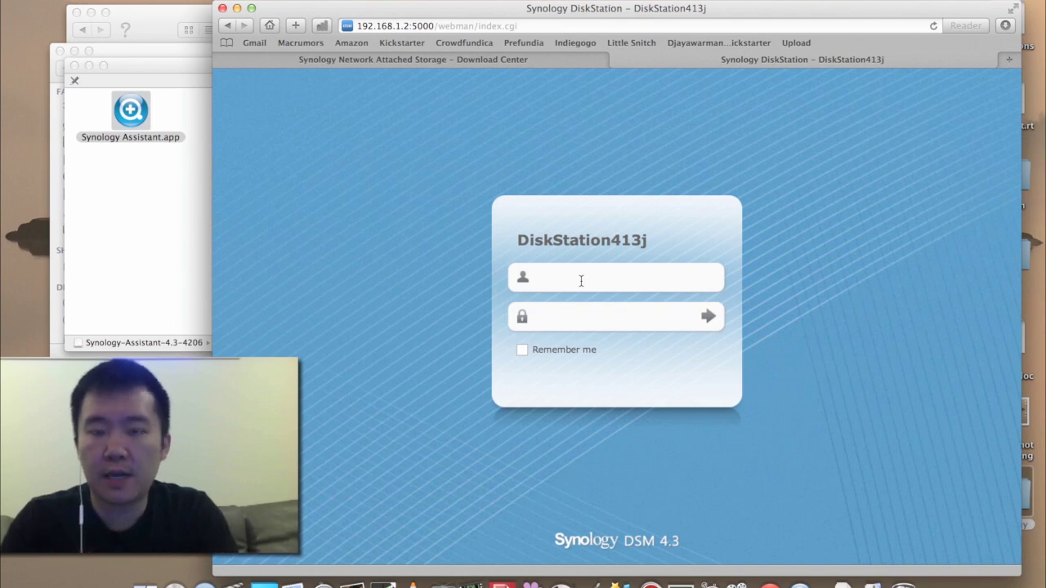
# Sign in with user name admin and the administrator password
pyautogui.write('admin')
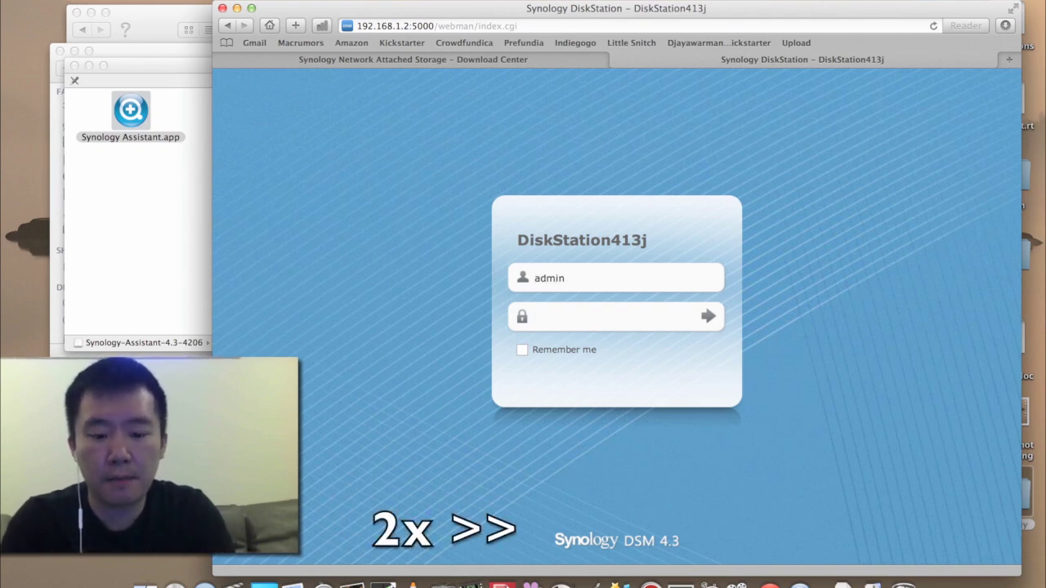
pyautogui.press('Tab')
pyautogui.write('••••••••••••')
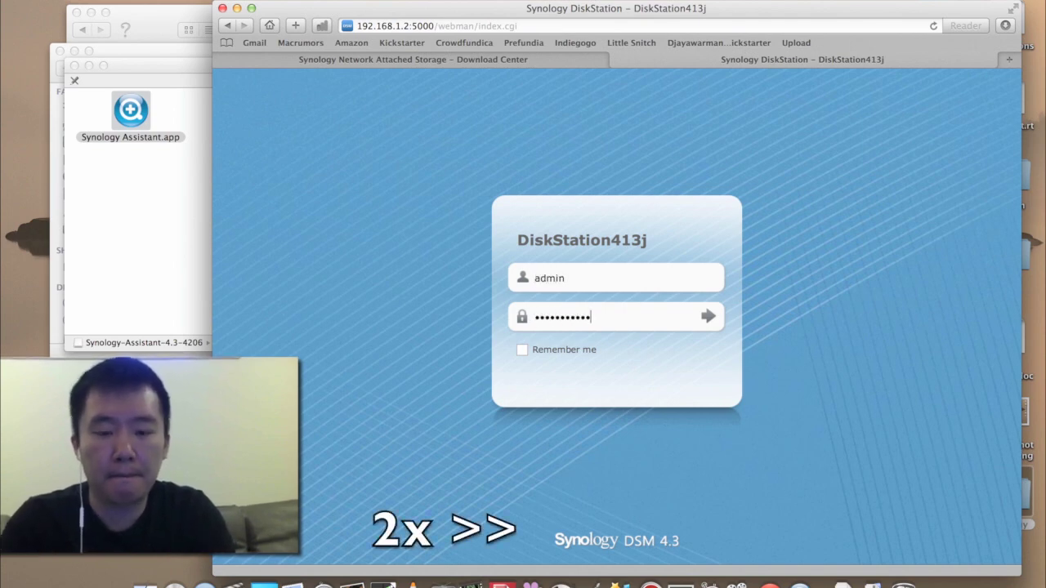
pyautogui.click(707, 316)
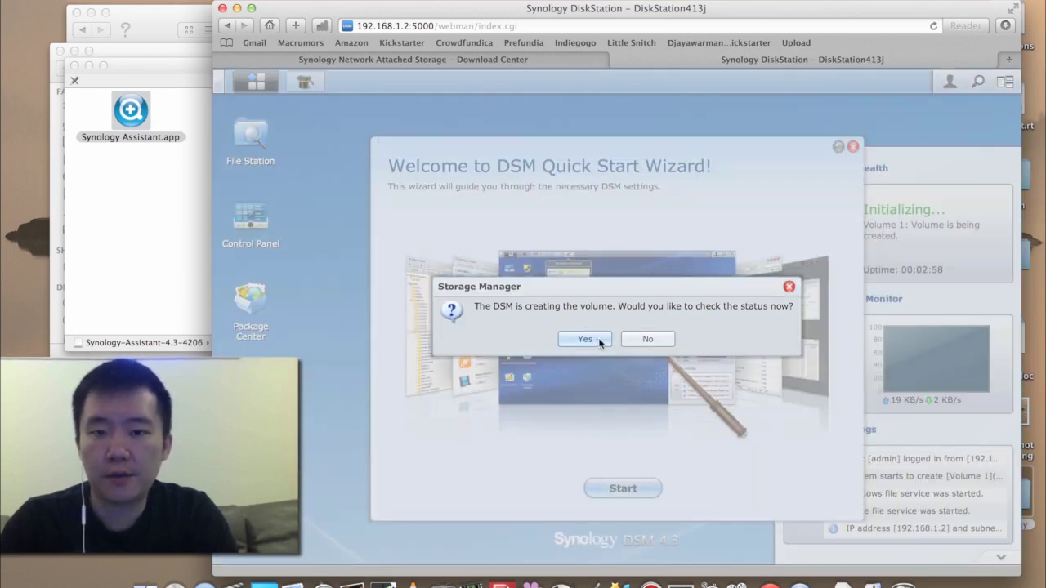
# Accept the Storage Manager prompt to view Volume 1's file-system creation progress
pyautogui.click(585, 339)
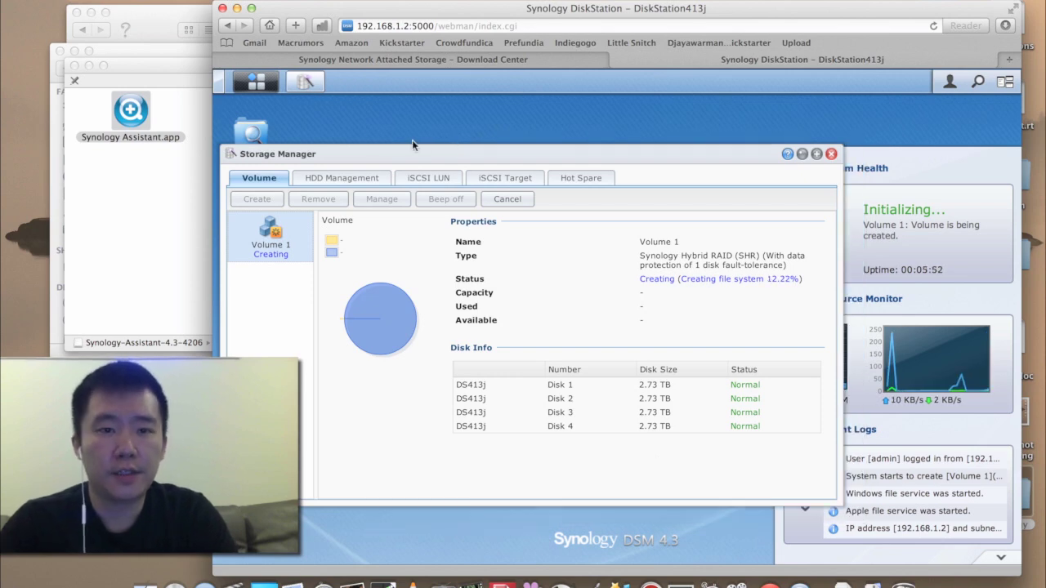
pyautogui.click(253, 83)
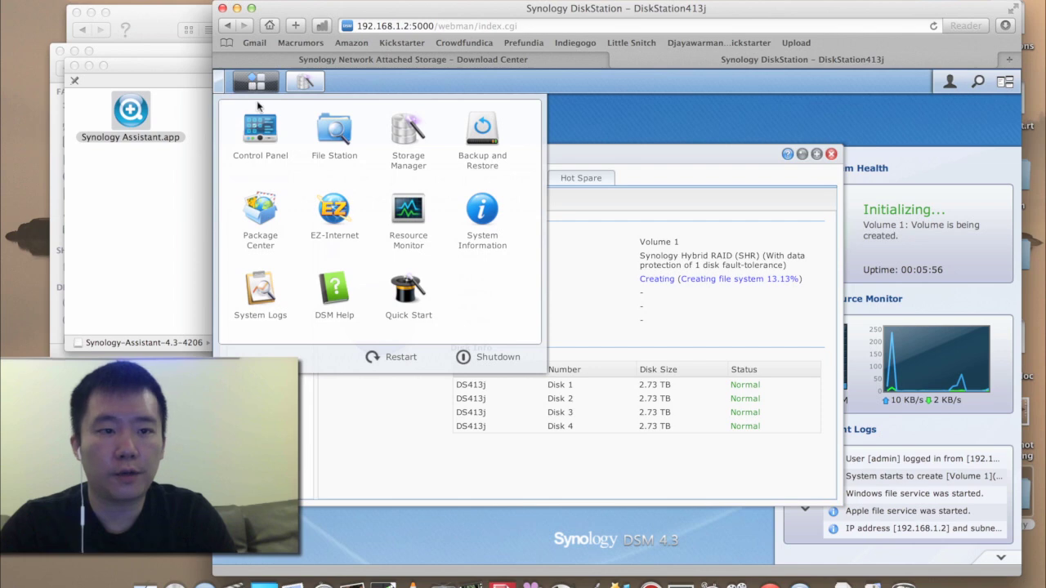